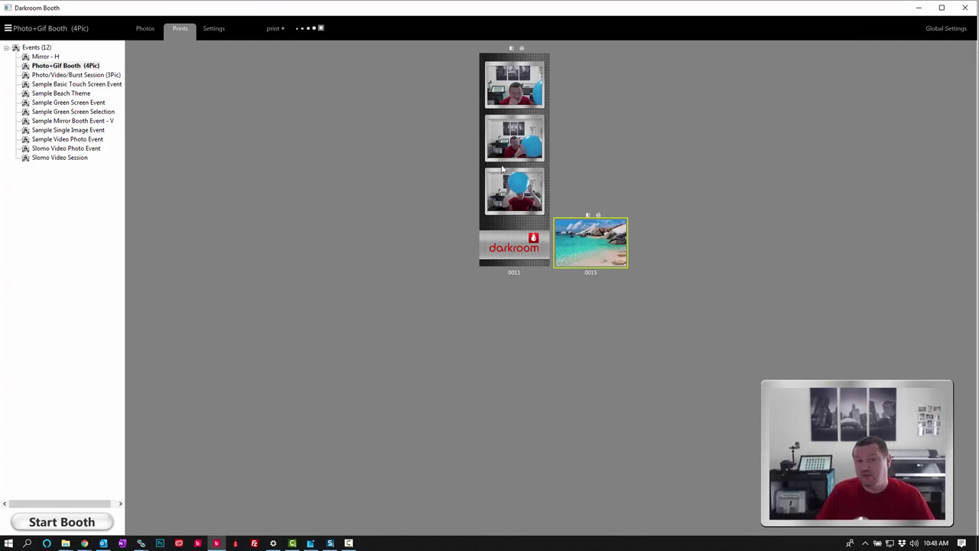
- Copy the 0015 beach print as a full-size best-quality JPEG into New folder (2)
{"action": "left_click", "coordinate": [274, 29]}
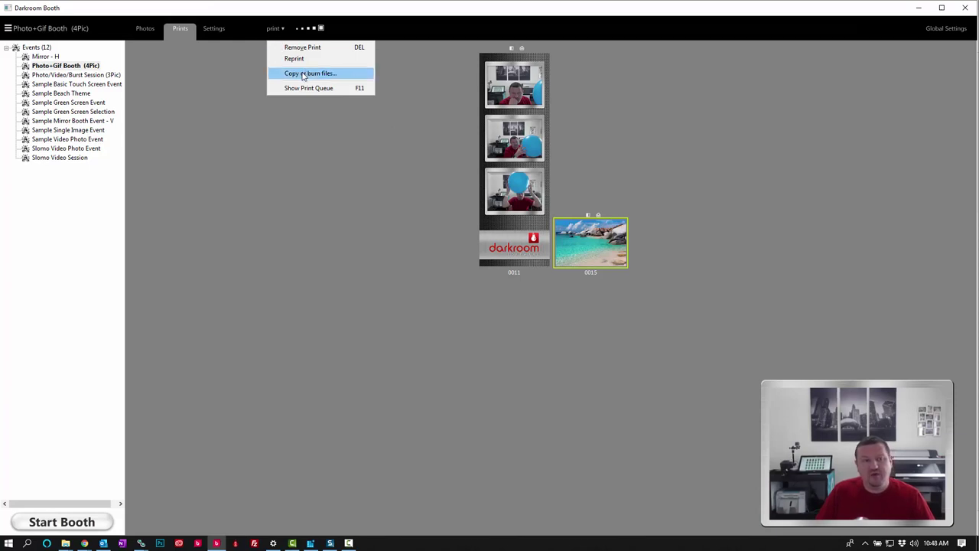
{"action": "left_click", "coordinate": [303, 74]}
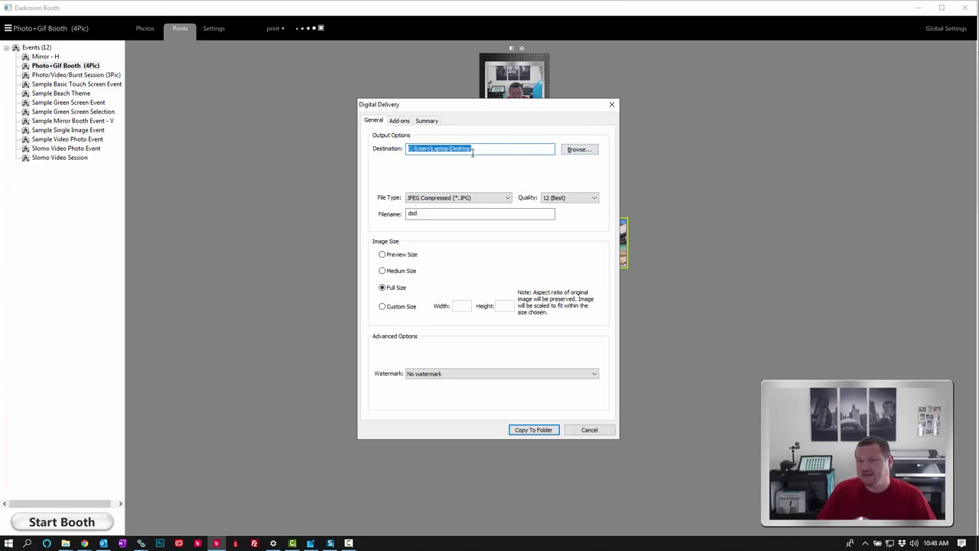
{"action": "left_click", "coordinate": [575, 150]}
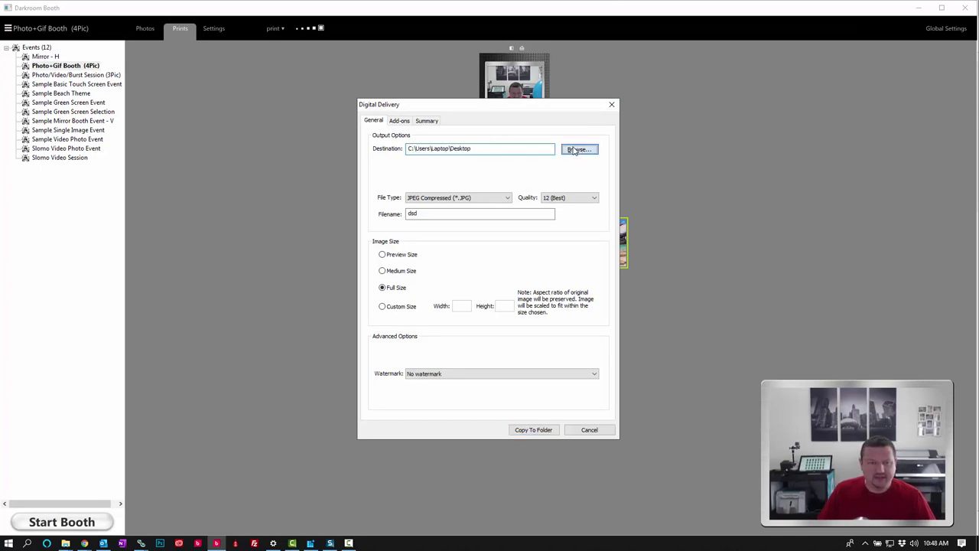
{"action": "left_click", "coordinate": [559, 304]}
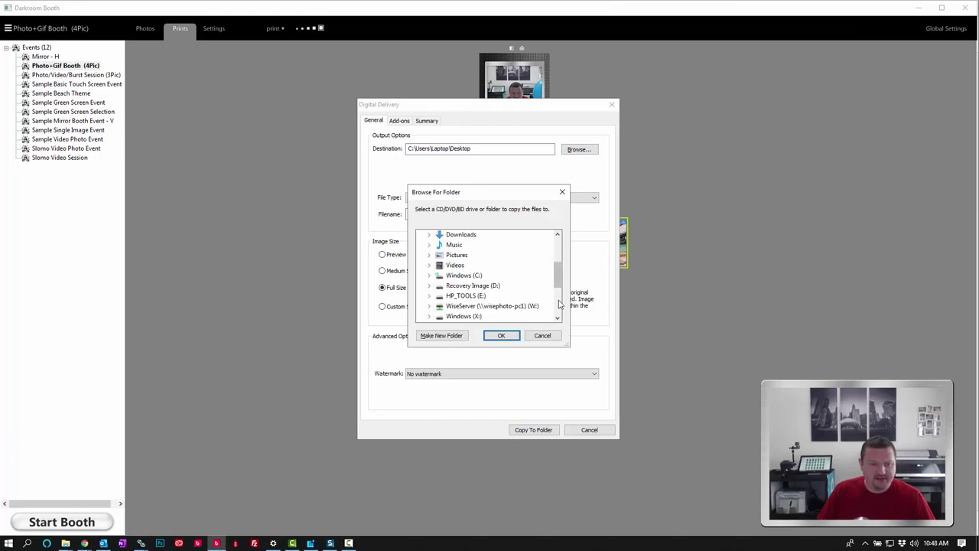
{"action": "left_click", "coordinate": [559, 304]}
{"action": "left_click", "coordinate": [468, 306]}
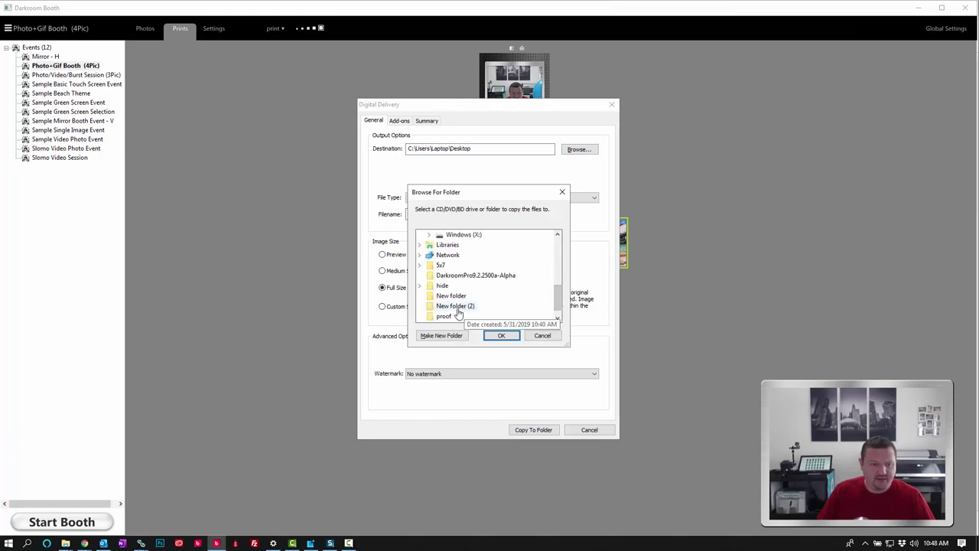
{"action": "left_click", "coordinate": [513, 336]}
{"action": "left_click", "coordinate": [539, 428]}
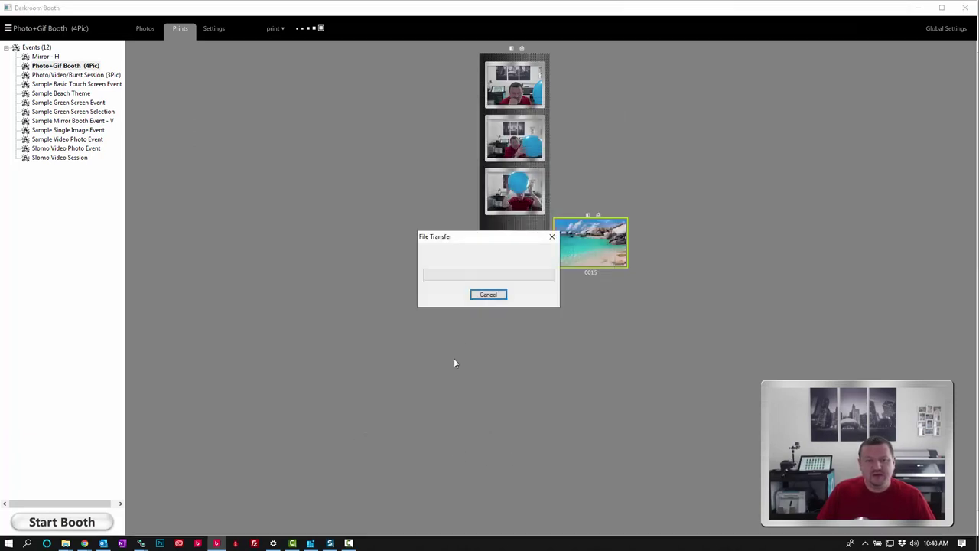
{"action": "left_click", "coordinate": [487, 294]}
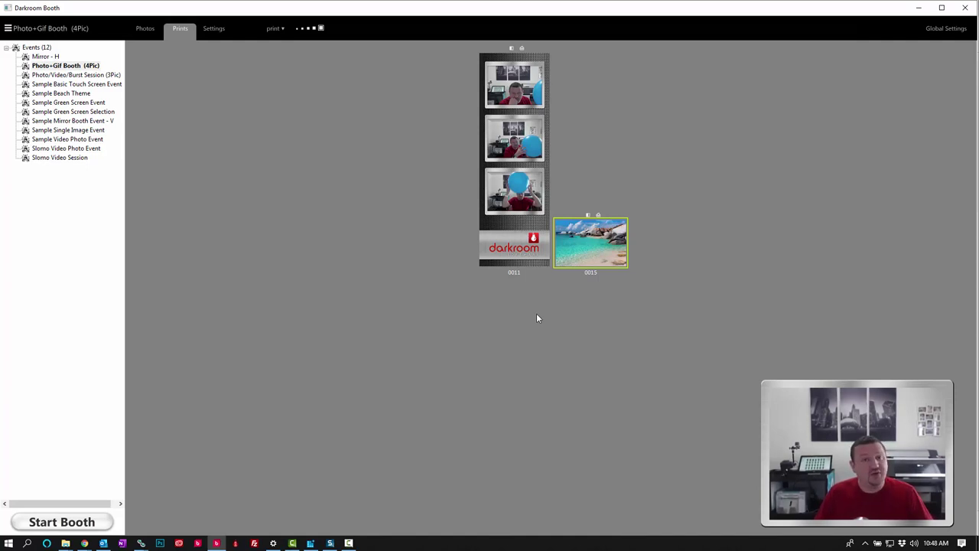
- Add the 0011 photo strip to the 0015 selection and copy both prints
{"action": "left_click", "coordinate": [510, 245]}
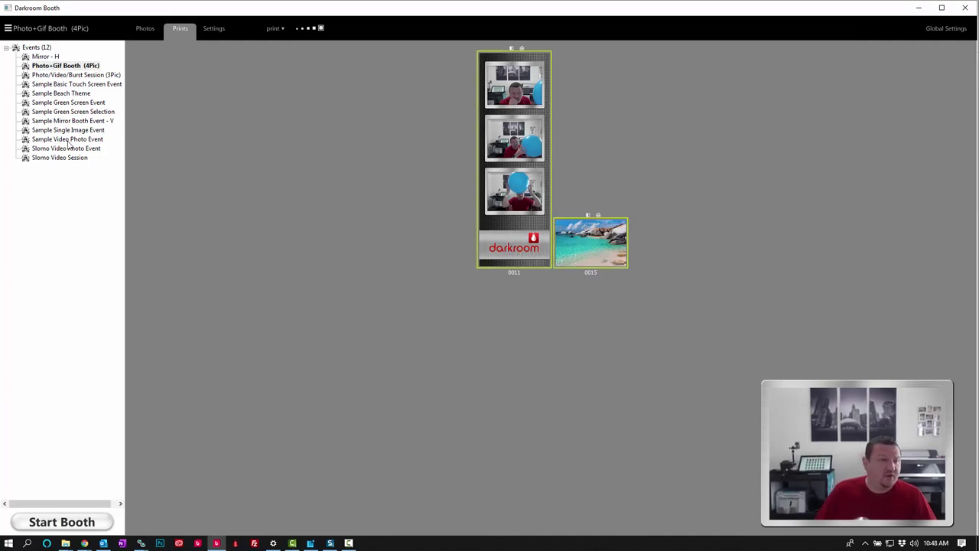
{"action": "left_click", "coordinate": [274, 30]}
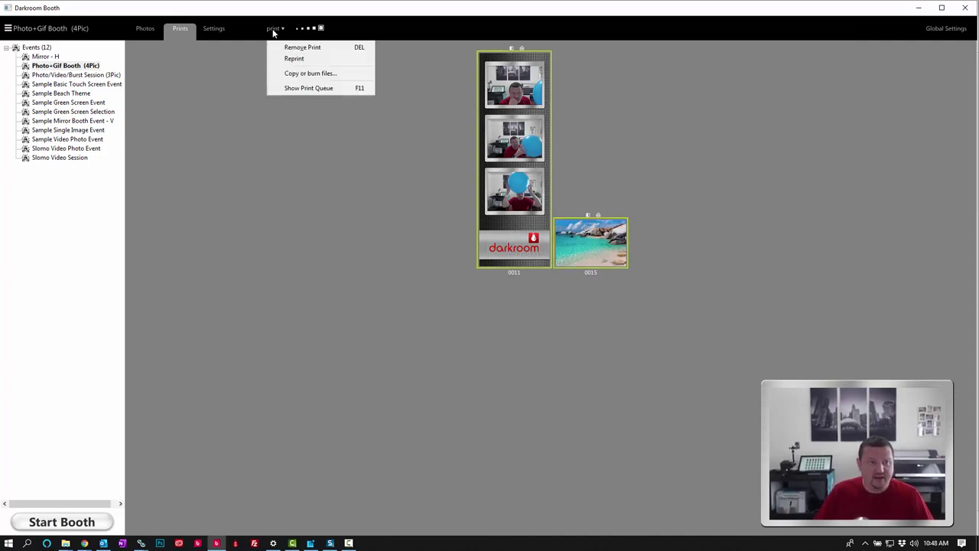
{"action": "left_click", "coordinate": [330, 75]}
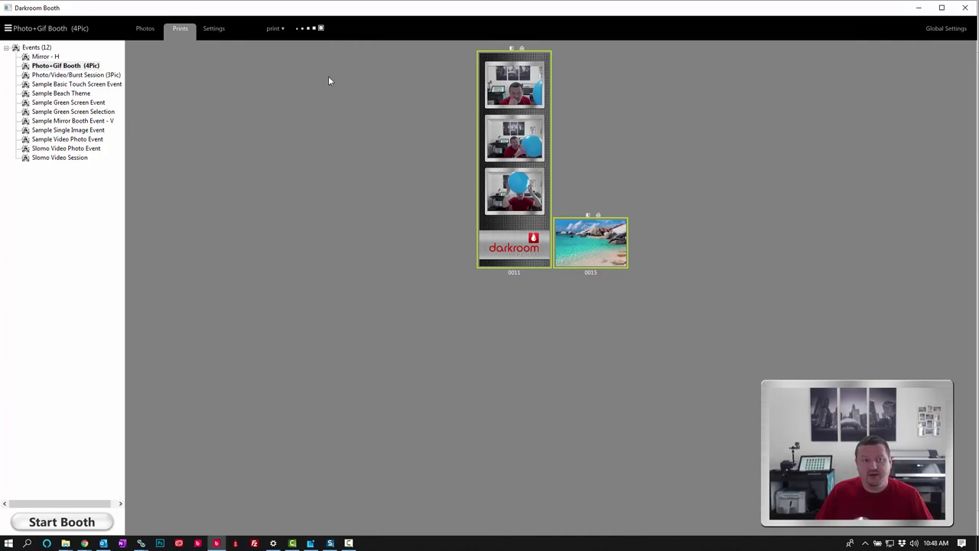
{"action": "left_click", "coordinate": [539, 430]}
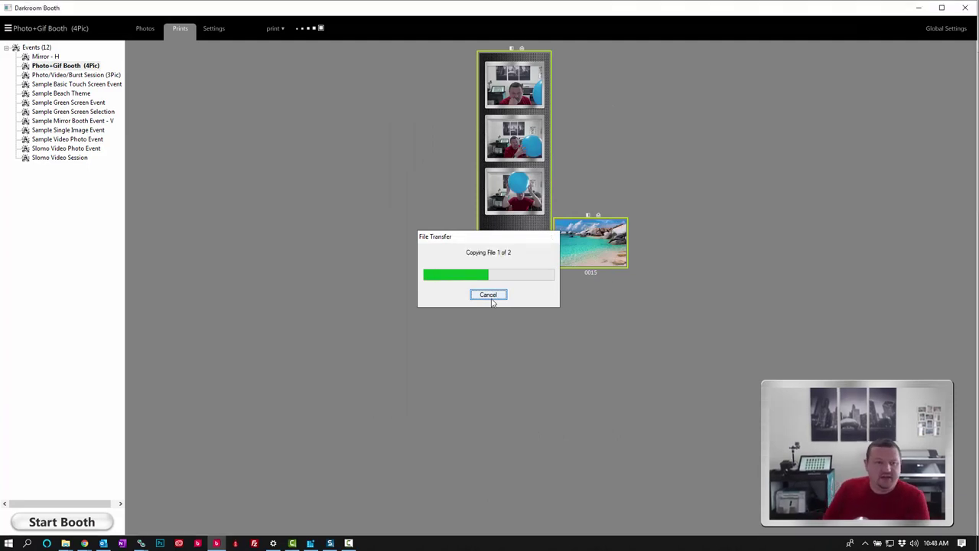
{"action": "left_click", "coordinate": [276, 29]}
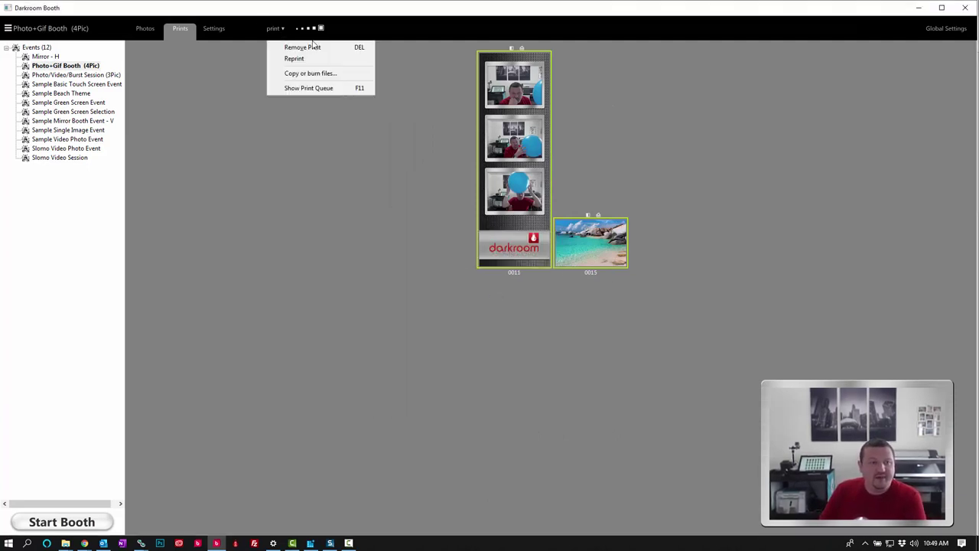
{"action": "left_click", "coordinate": [335, 89]}
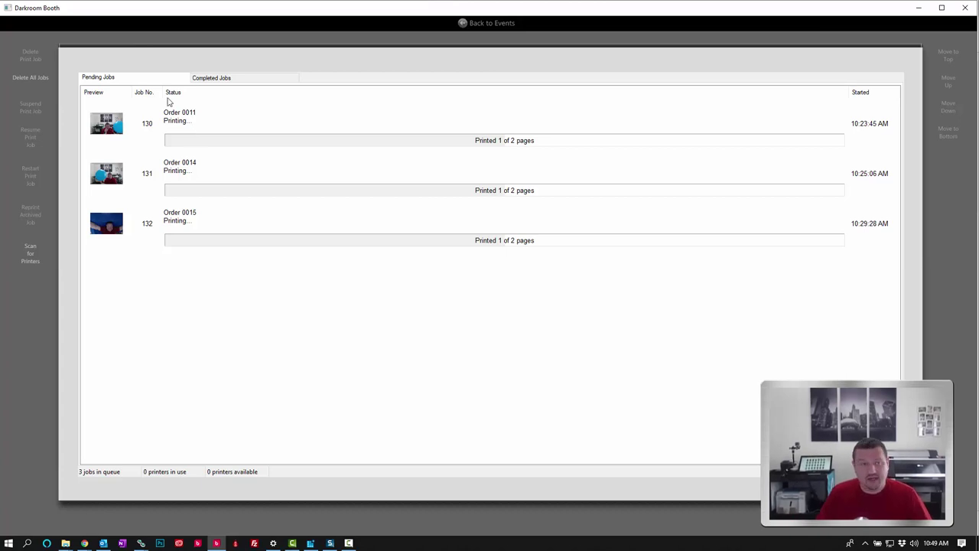
{"action": "left_click", "coordinate": [494, 24]}
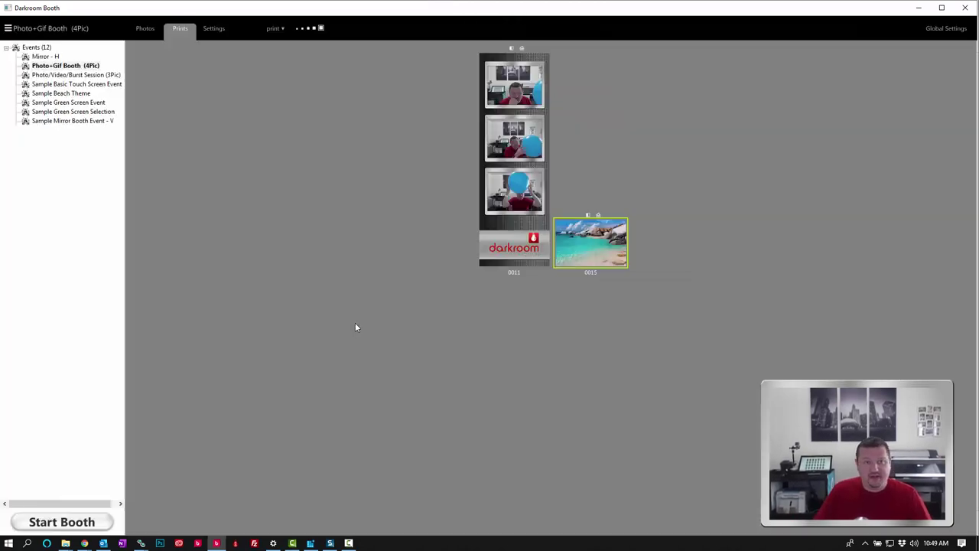
- Key the person onto the beach backdrop in print 0015, save as System Defaults, and save changes
{"action": "double_click", "coordinate": [603, 243]}
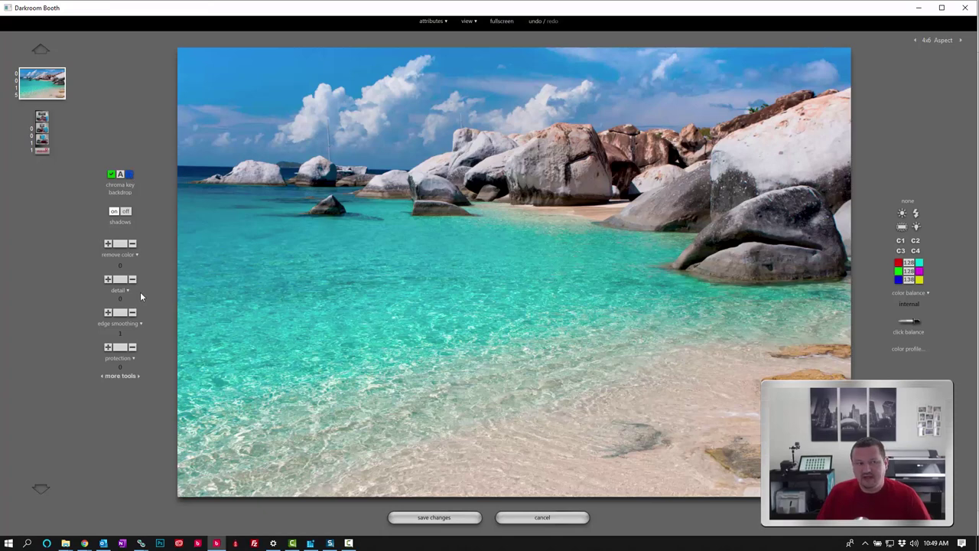
{"action": "left_click", "coordinate": [130, 176]}
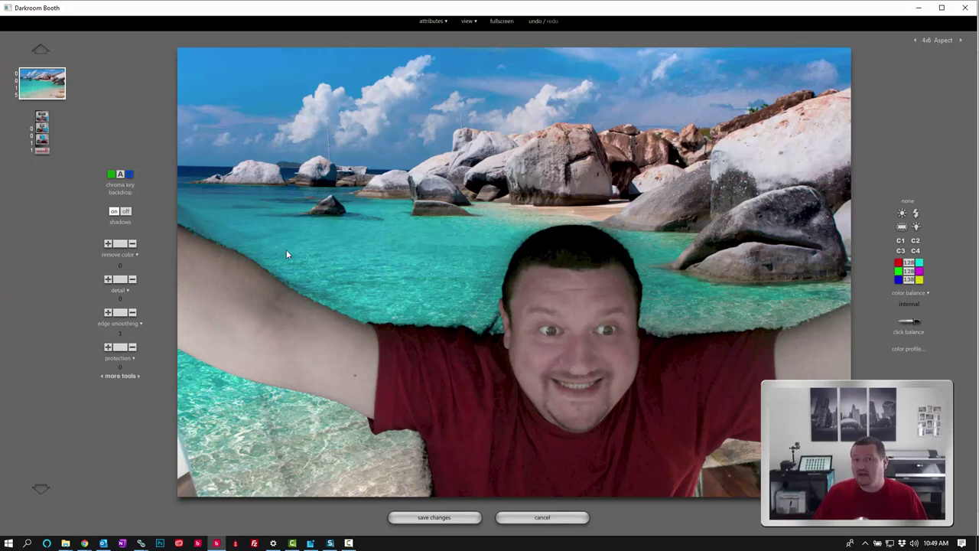
{"action": "left_click", "coordinate": [432, 21]}
{"action": "mouse_move", "coordinate": [459, 33]}
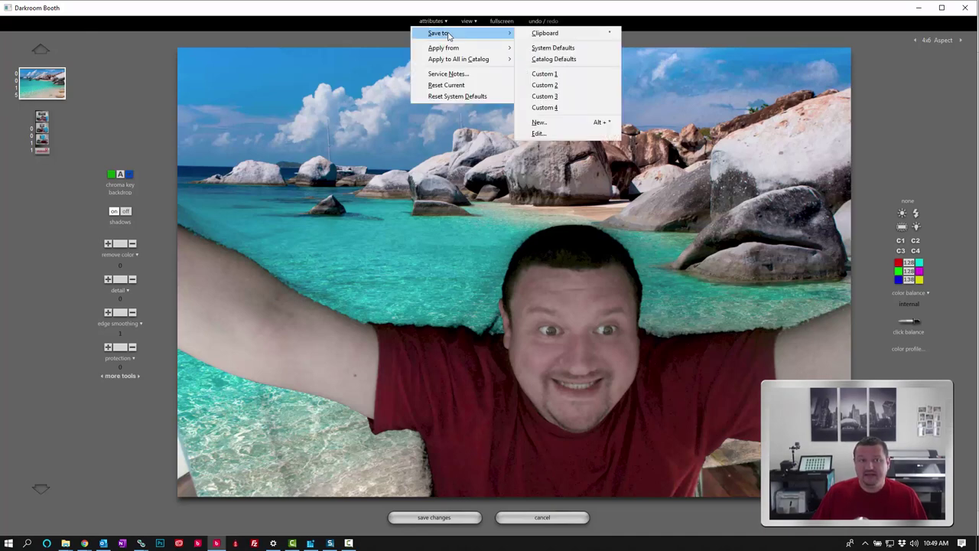
{"action": "left_click", "coordinate": [566, 49]}
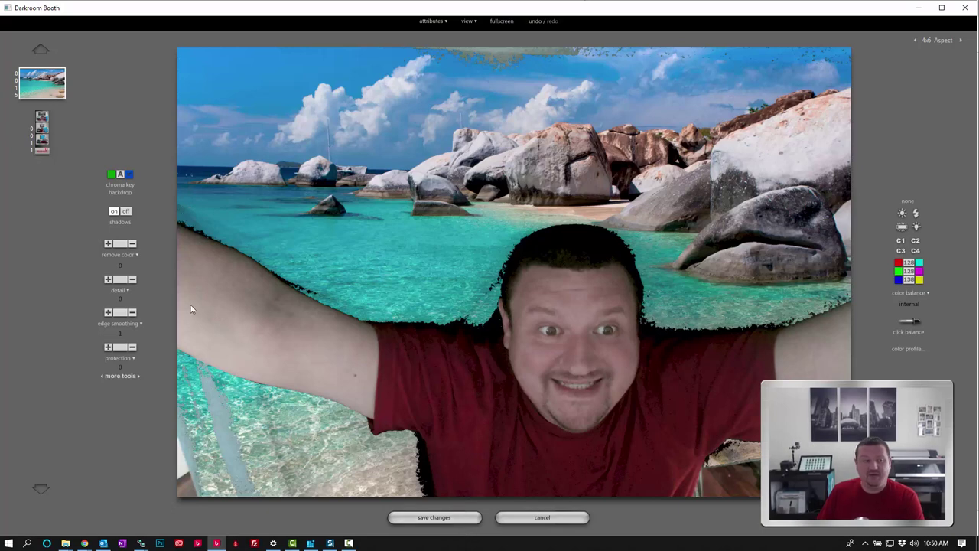
{"action": "left_click", "coordinate": [434, 518]}
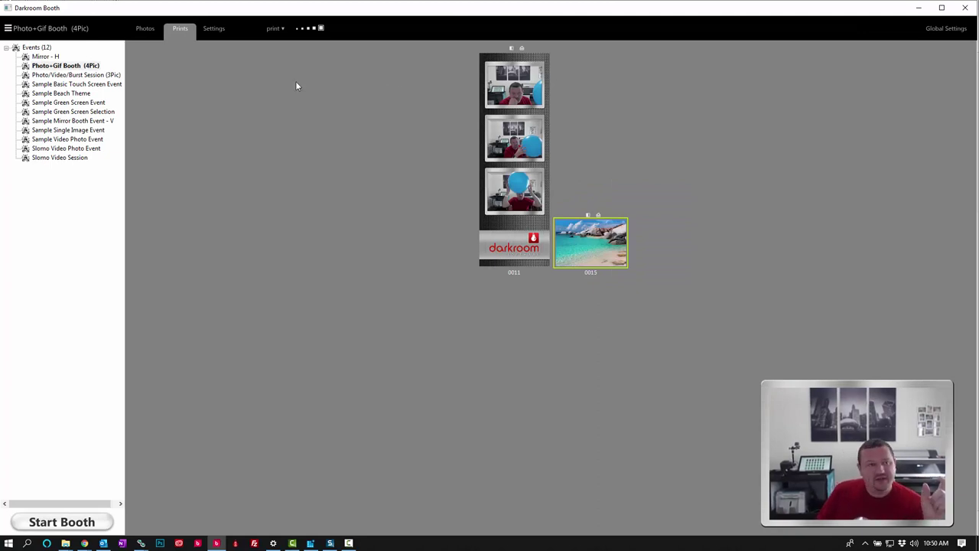
{"action": "left_click", "coordinate": [316, 29]}
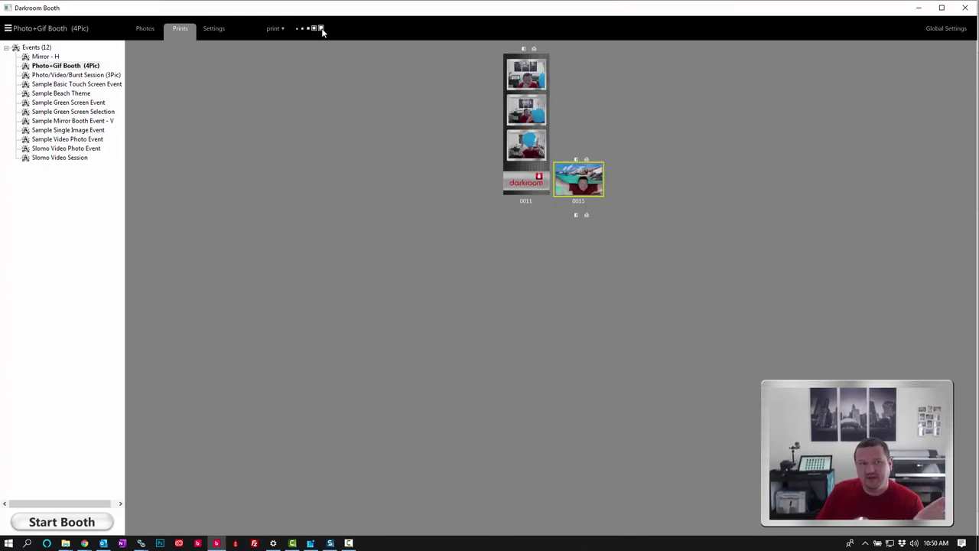
{"action": "left_click", "coordinate": [321, 29]}
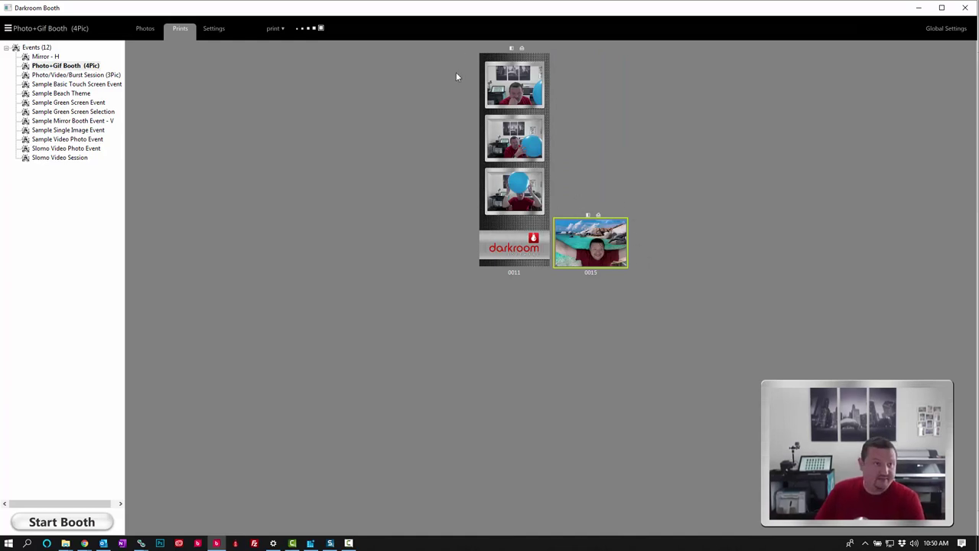
- On the Photos tab, select photos 0007, 0008, 0009 and 0012 together
{"action": "left_click", "coordinate": [145, 29]}
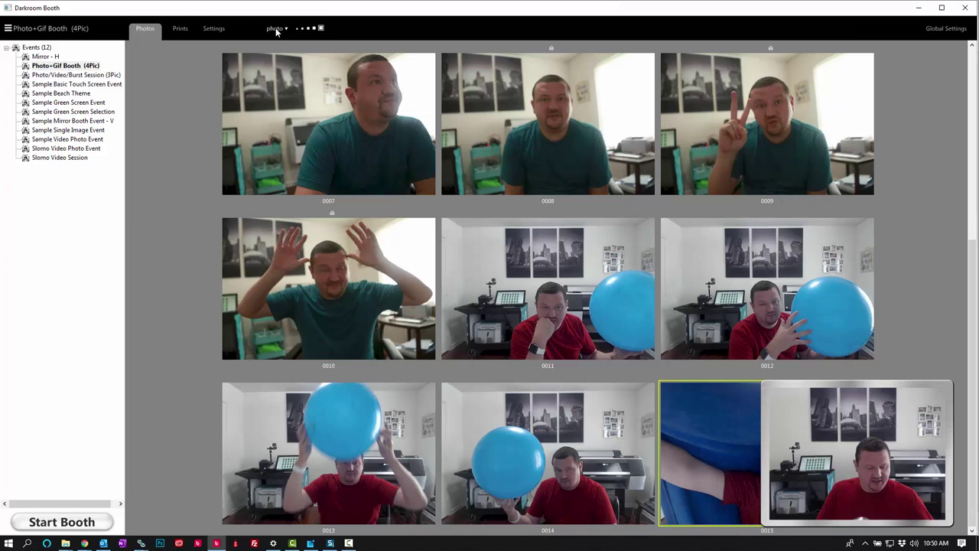
{"action": "left_click", "coordinate": [308, 69]}
{"action": "key", "text": "ctrl+a"}
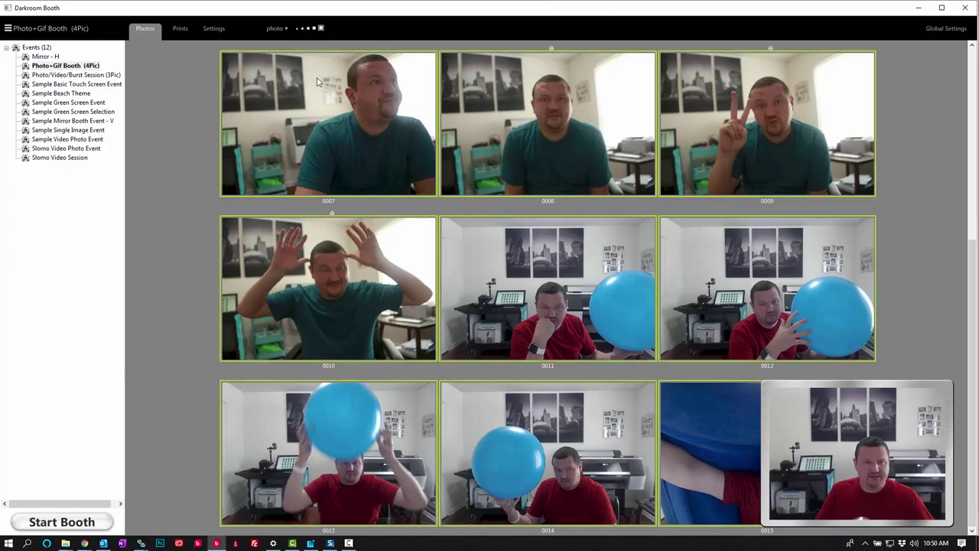
{"action": "left_click", "coordinate": [378, 107]}
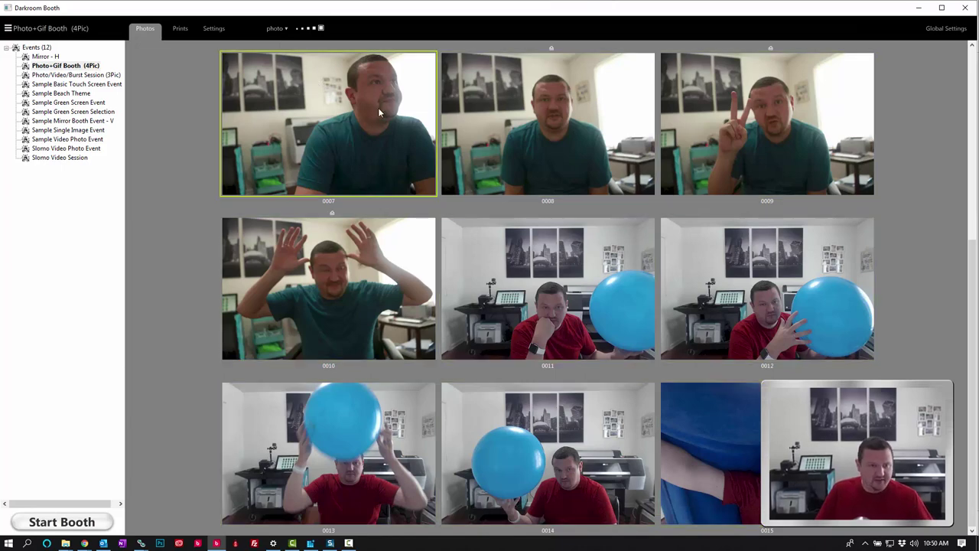
{"action": "left_click", "coordinate": [535, 137], "text": "ctrl"}
{"action": "left_click", "coordinate": [748, 131], "text": "ctrl"}
{"action": "left_click", "coordinate": [736, 238], "text": "ctrl"}
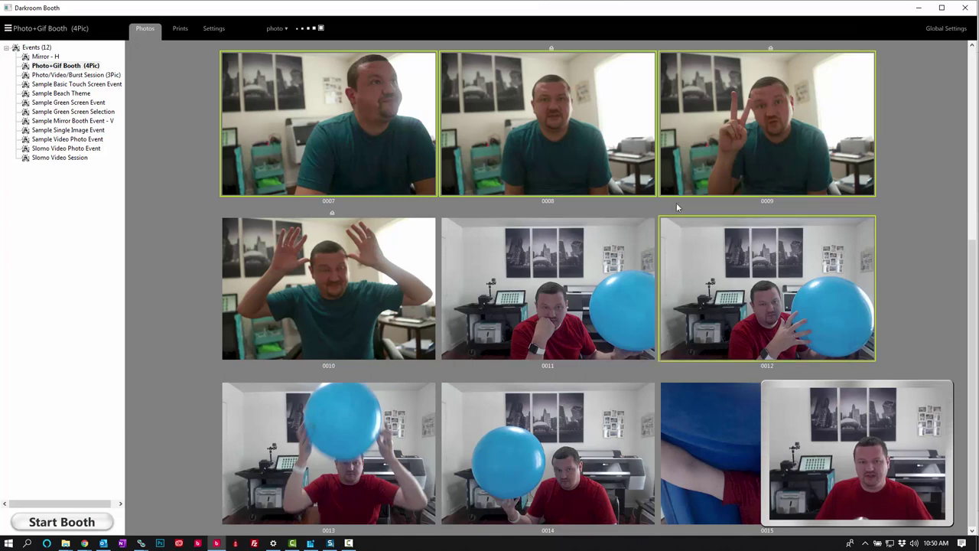
{"action": "left_click", "coordinate": [274, 31]}
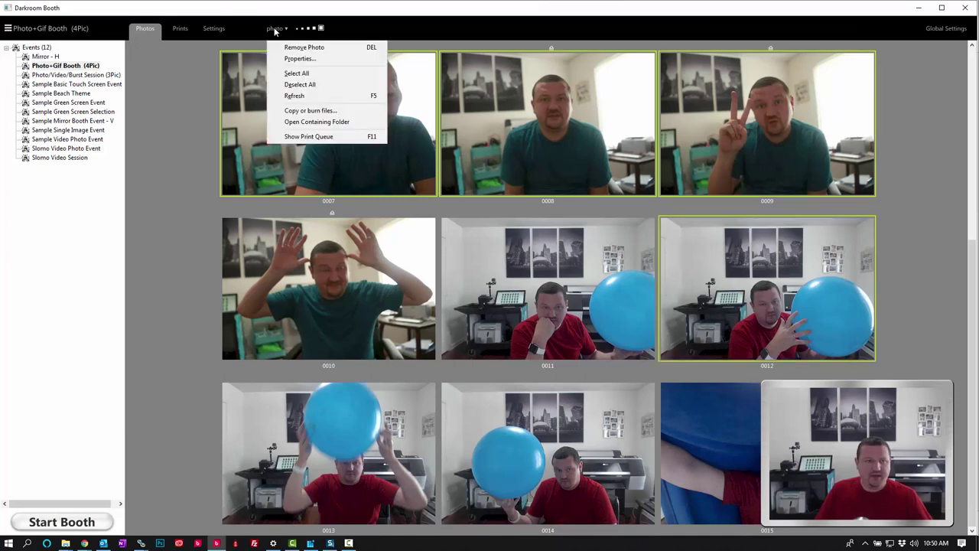
- Browse the ed_0059 photos and videos folders, previewing mvi_0290.mov and mvi_0290_b.mp4
{"action": "left_click", "coordinate": [320, 122]}
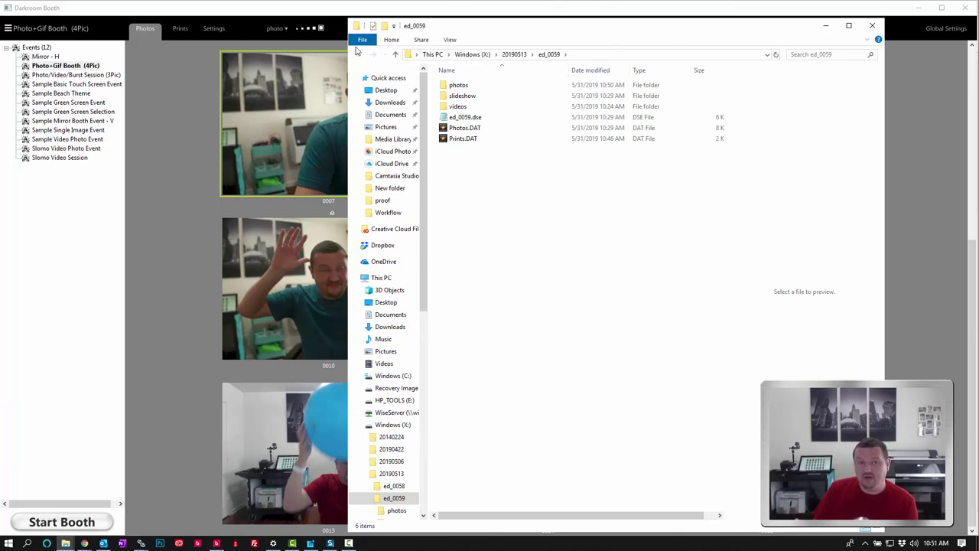
{"action": "double_click", "coordinate": [459, 86]}
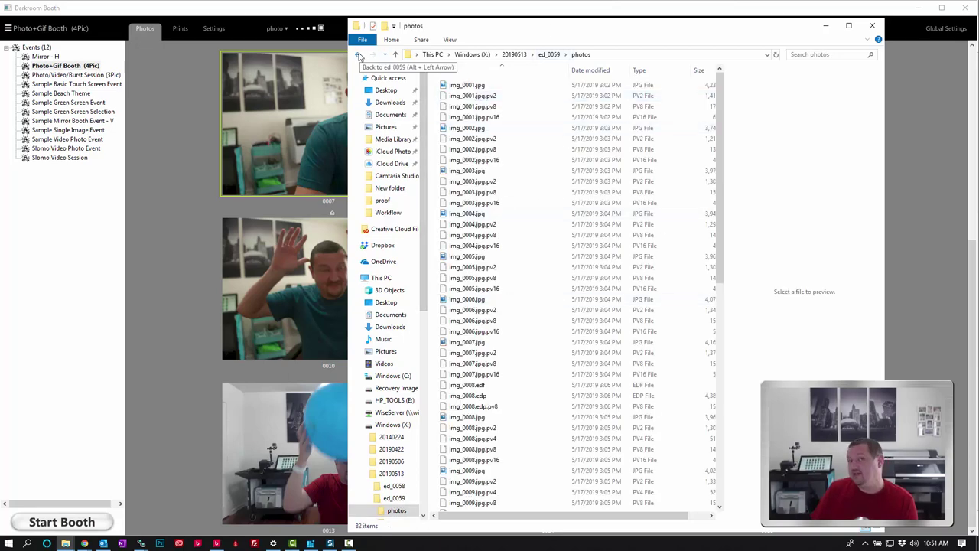
{"action": "left_click", "coordinate": [360, 57]}
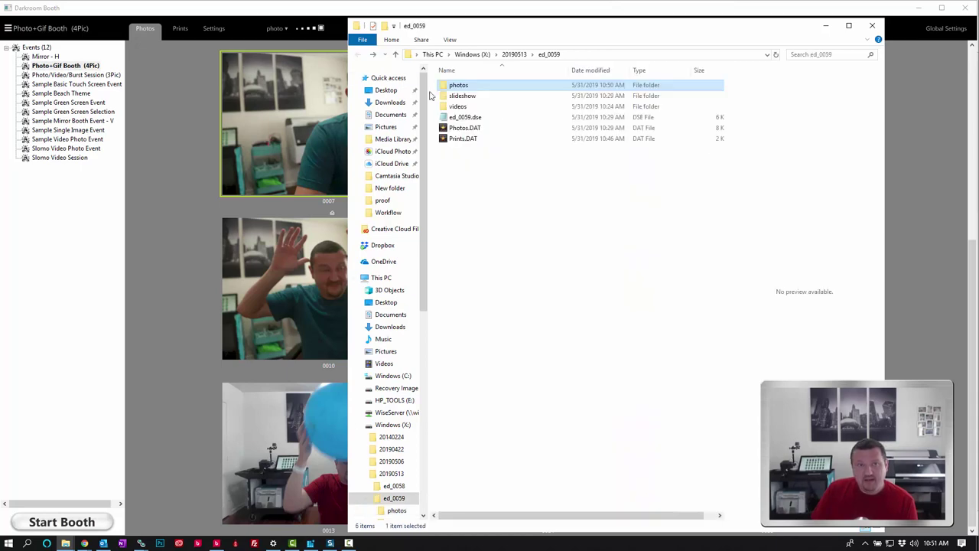
{"action": "double_click", "coordinate": [485, 109]}
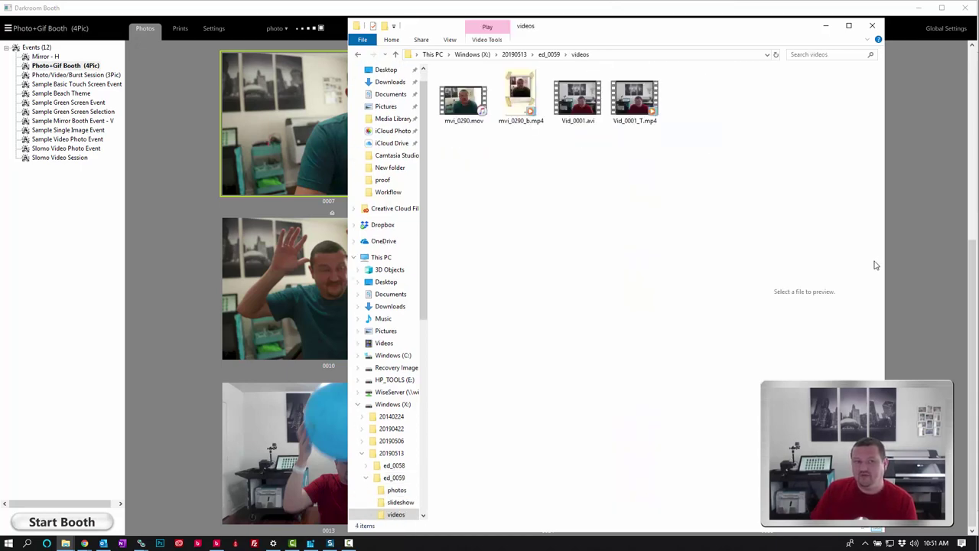
{"action": "left_click", "coordinate": [463, 99]}
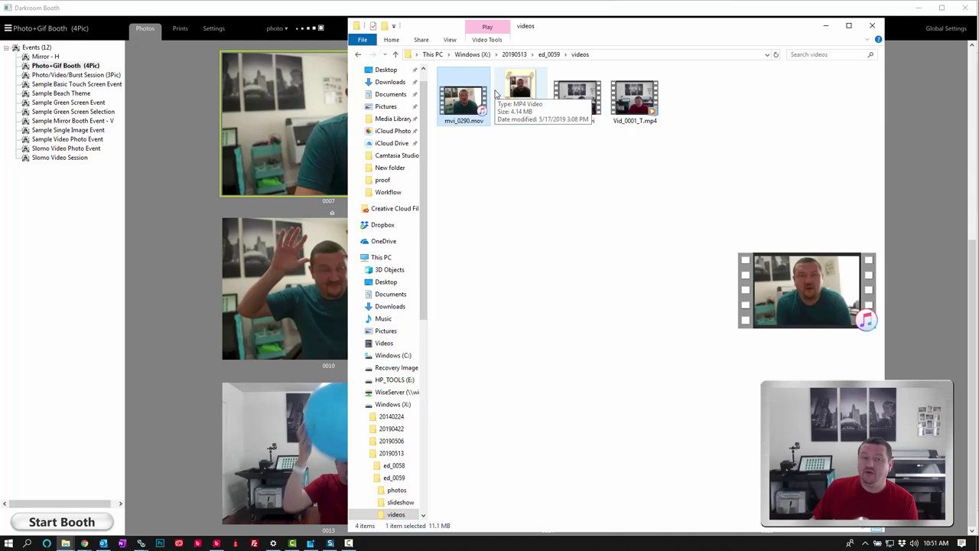
{"action": "left_click", "coordinate": [497, 94]}
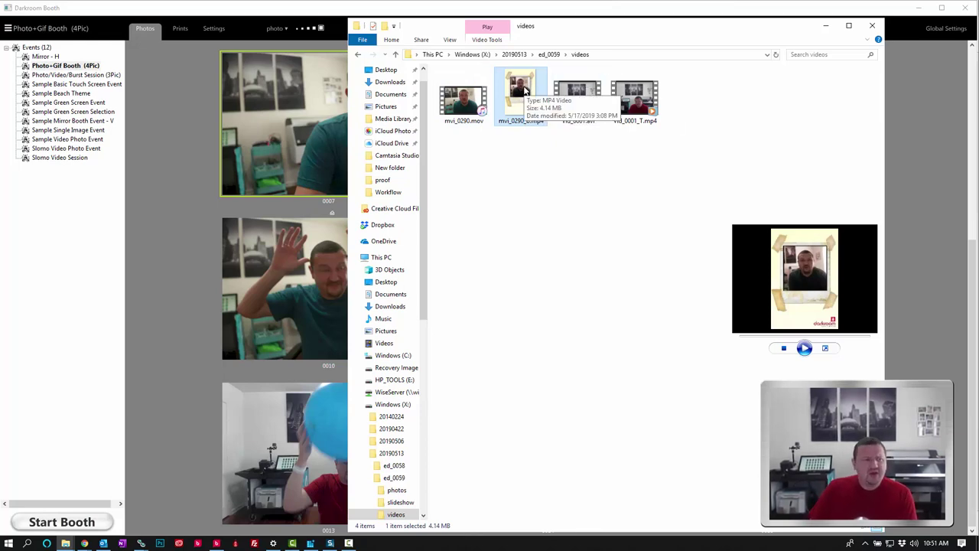
{"action": "left_click", "coordinate": [162, 131]}
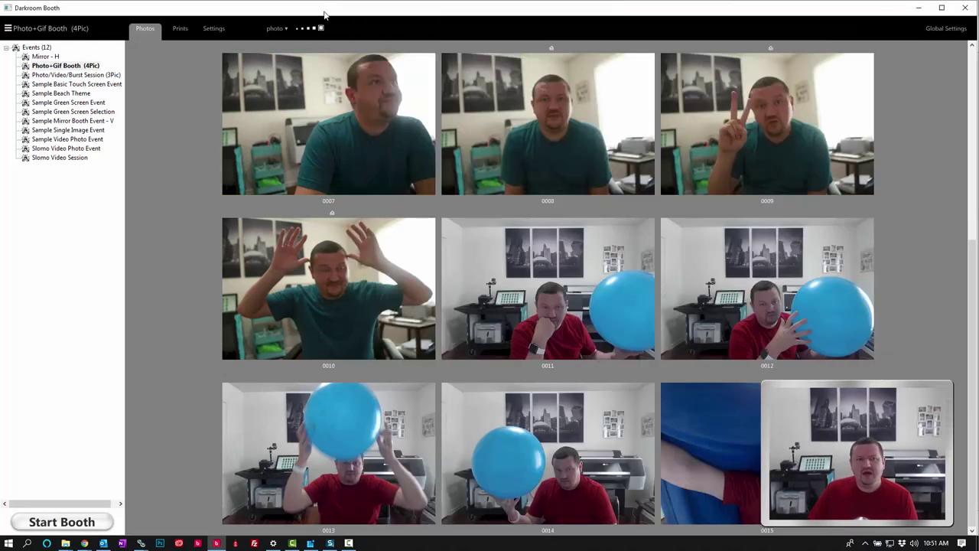